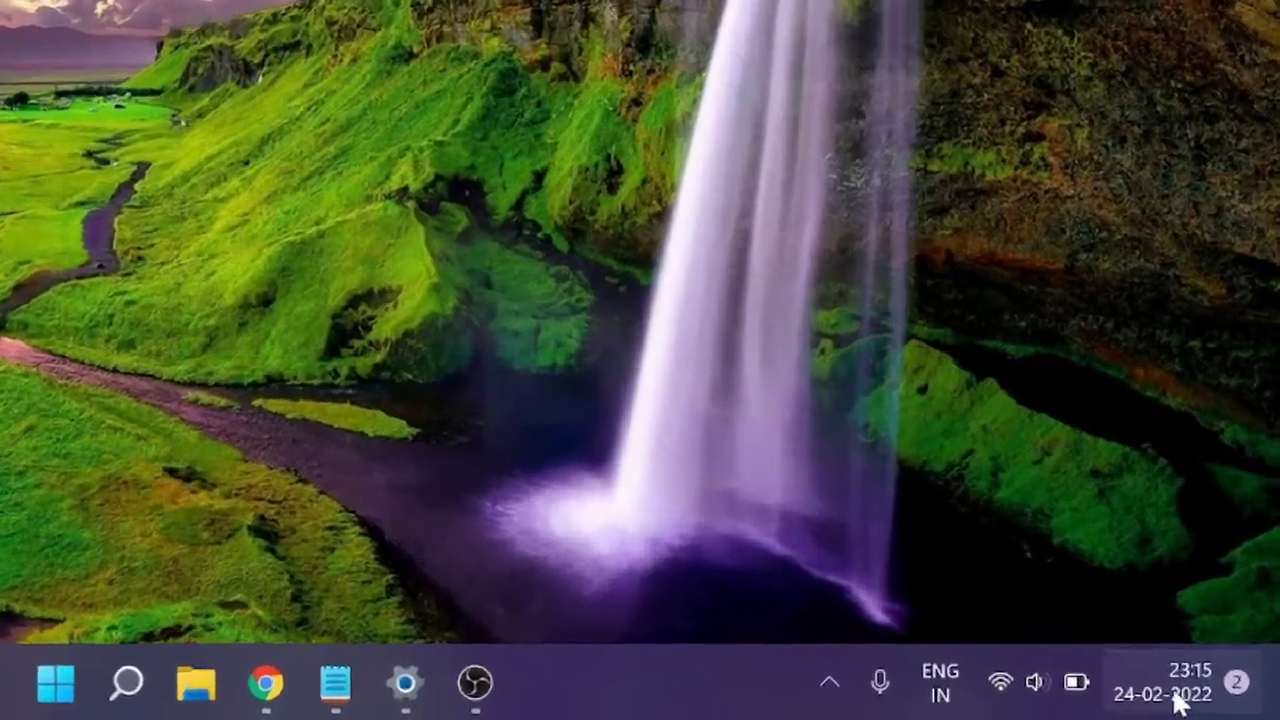
Step: In Chrome, download ElevenClock.Installer.exe from the assets of the ElevenClock 3.2.3 release on the GitHub releases page
{"action": "mouse_move", "coordinate": [1180, 704]}
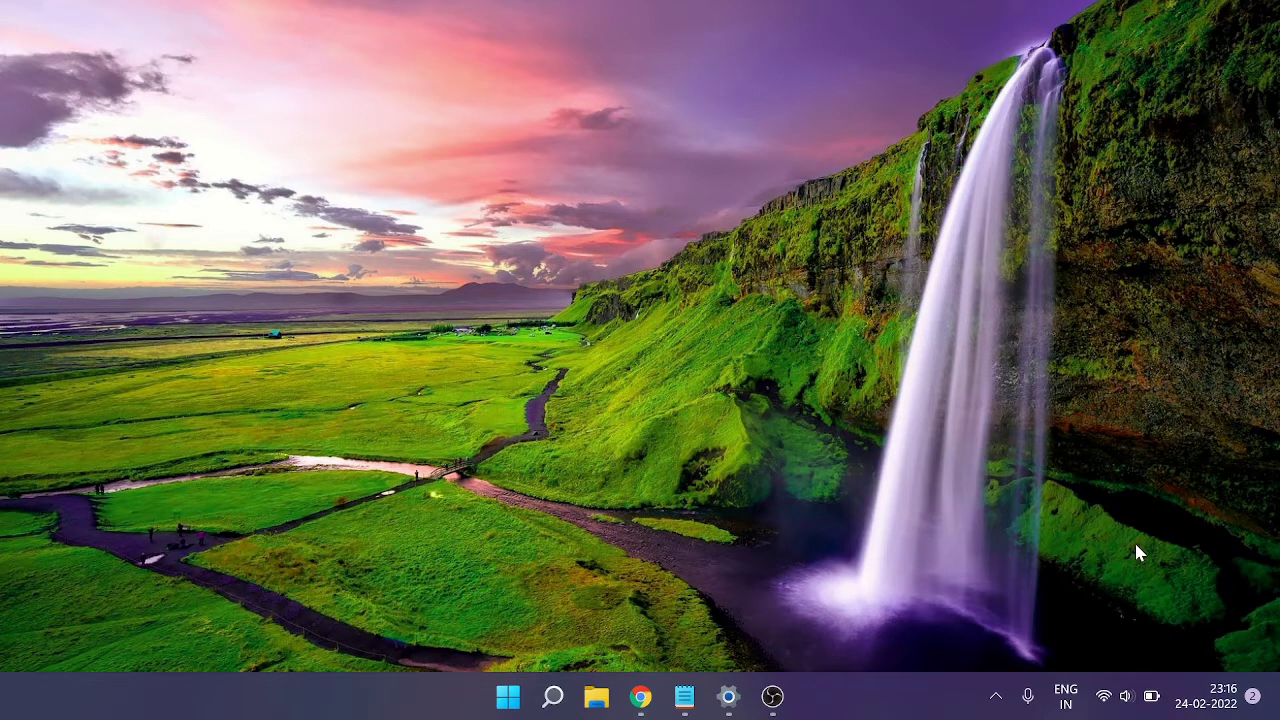
{"action": "left_click", "coordinate": [641, 696]}
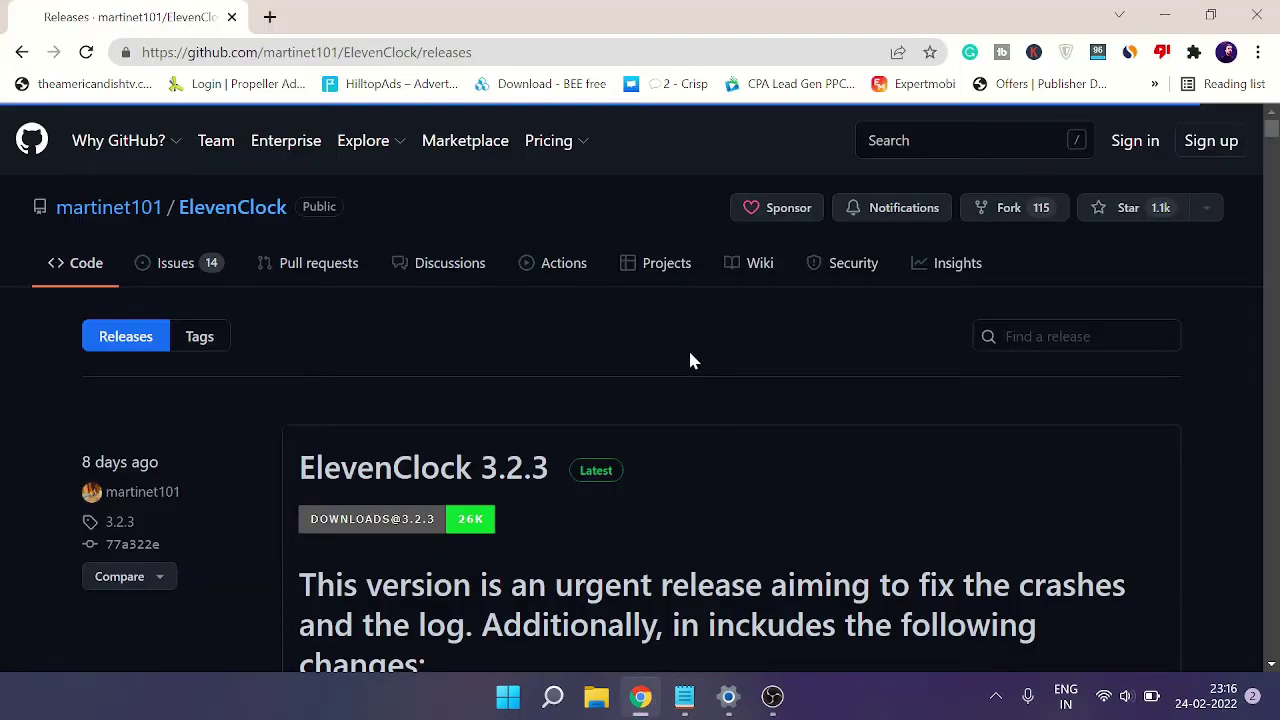
{"action": "scroll", "coordinate": [670, 345], "scroll_direction": "down", "scroll_amount": 2}
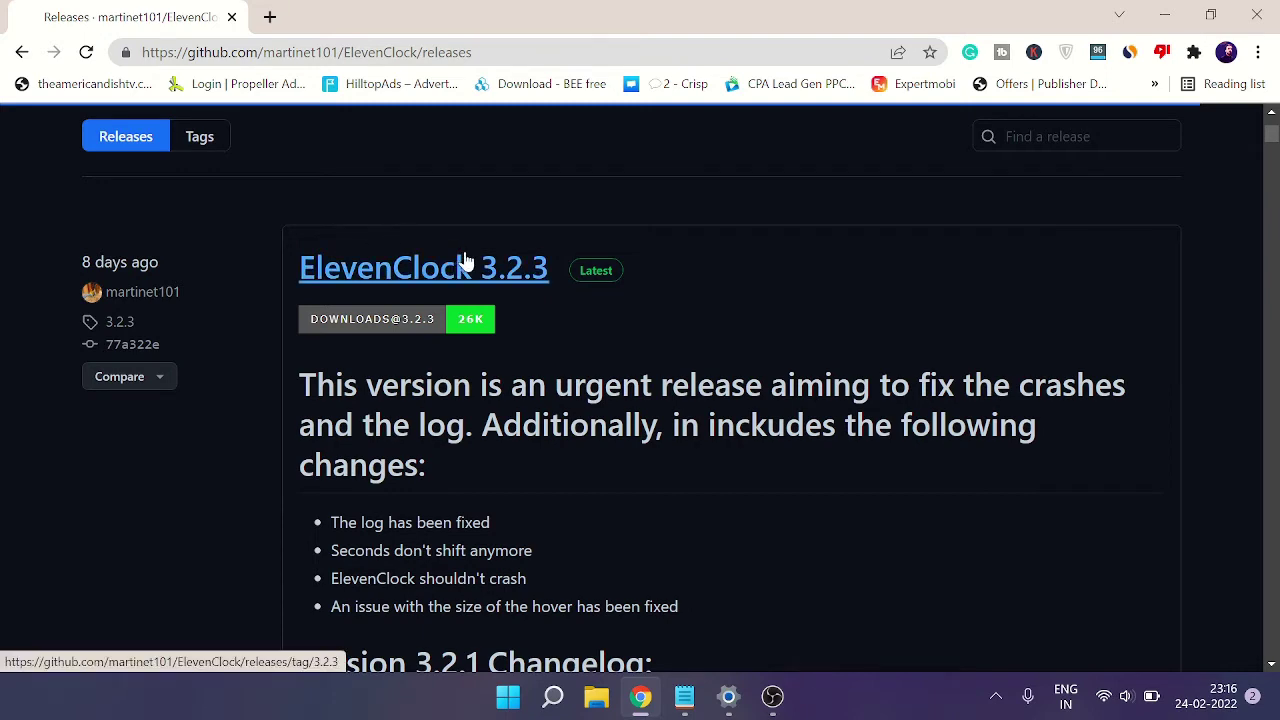
{"action": "scroll", "coordinate": [466, 260], "scroll_direction": "down", "scroll_amount": 3}
{"action": "scroll", "coordinate": [466, 260], "scroll_direction": "down", "scroll_amount": 5}
{"action": "scroll", "coordinate": [468, 257], "scroll_direction": "down", "scroll_amount": 10}
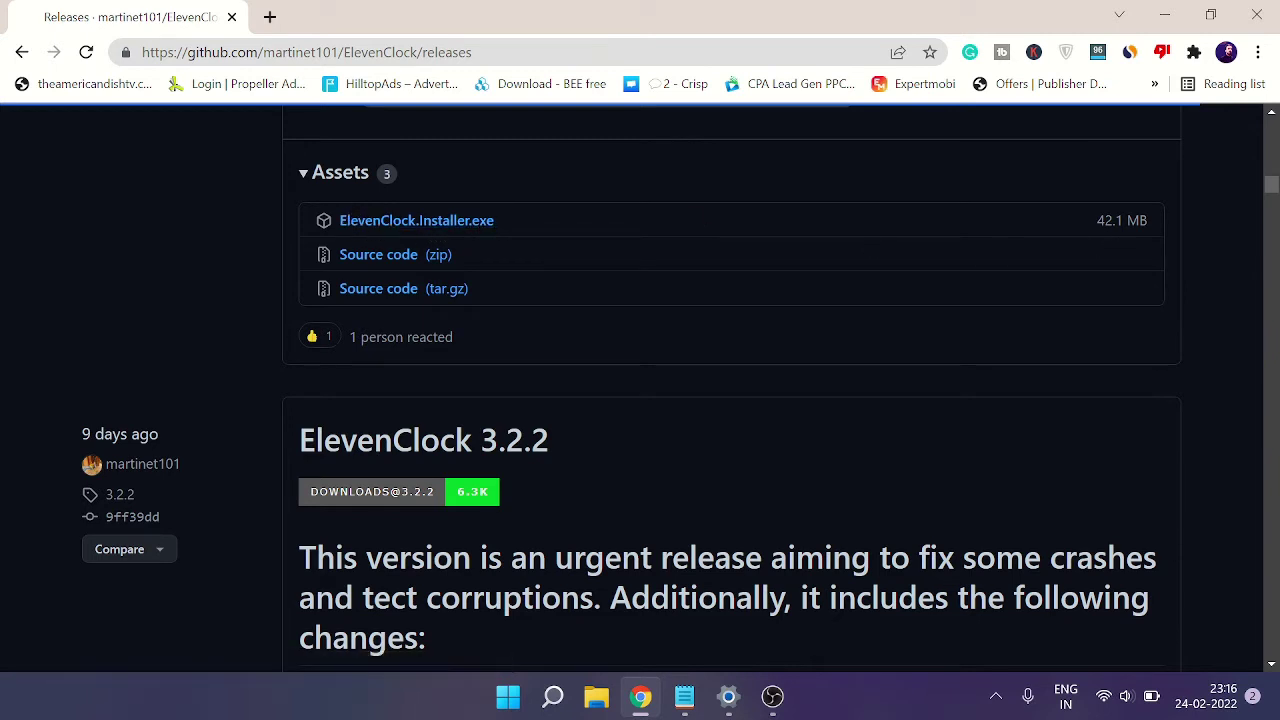
{"action": "left_click", "coordinate": [466, 228]}
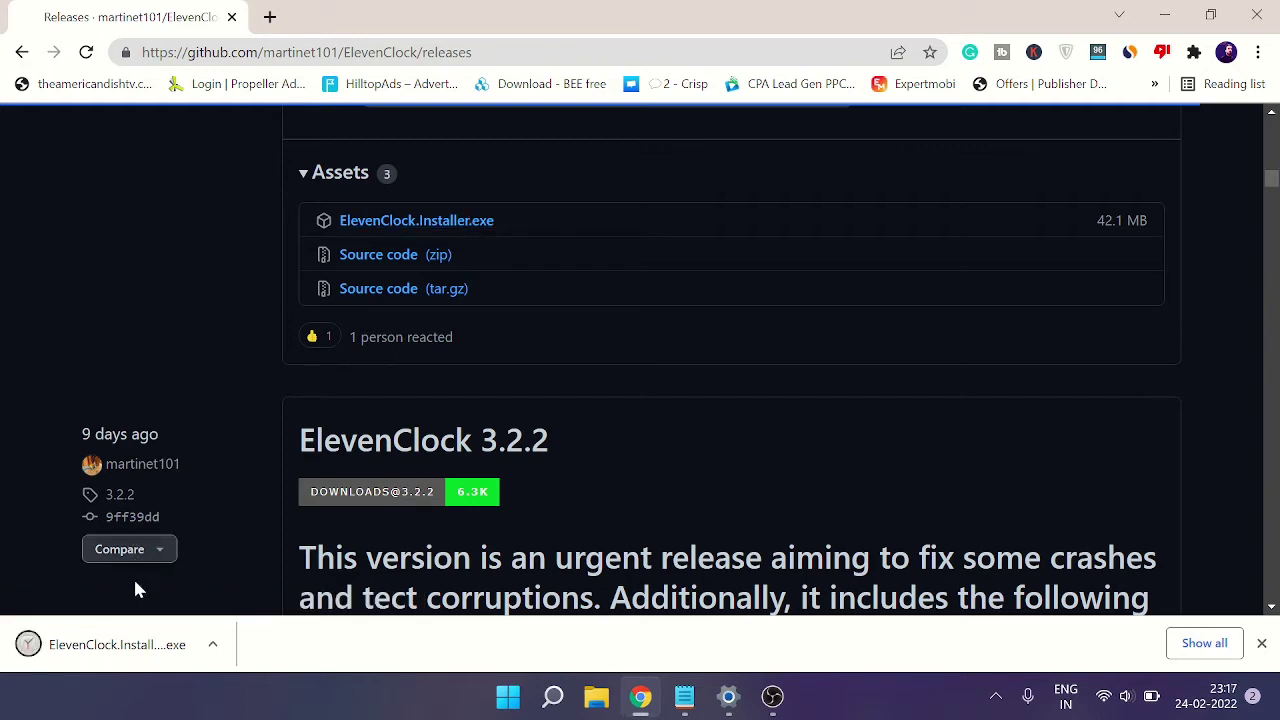
Step: Launch the downloaded ElevenClock installer and allow it to run despite the unverified publisher
{"action": "left_click", "coordinate": [130, 640]}
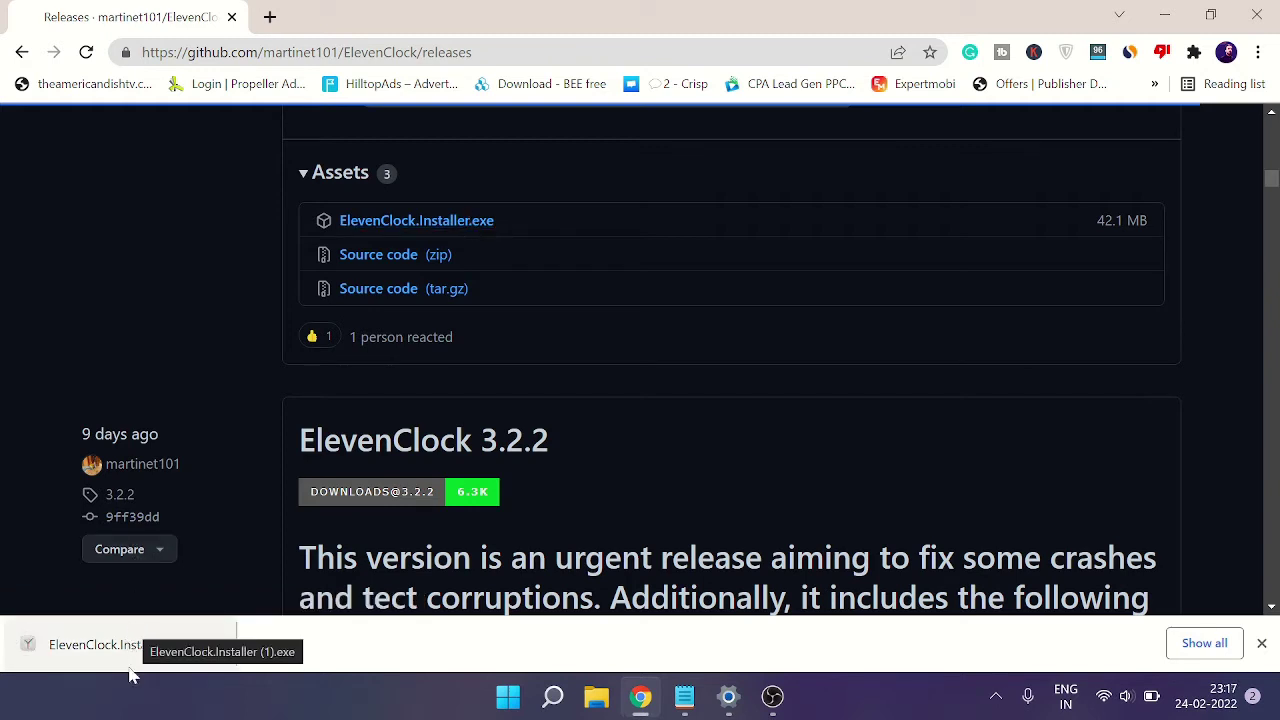
{"action": "left_click", "coordinate": [148, 648]}
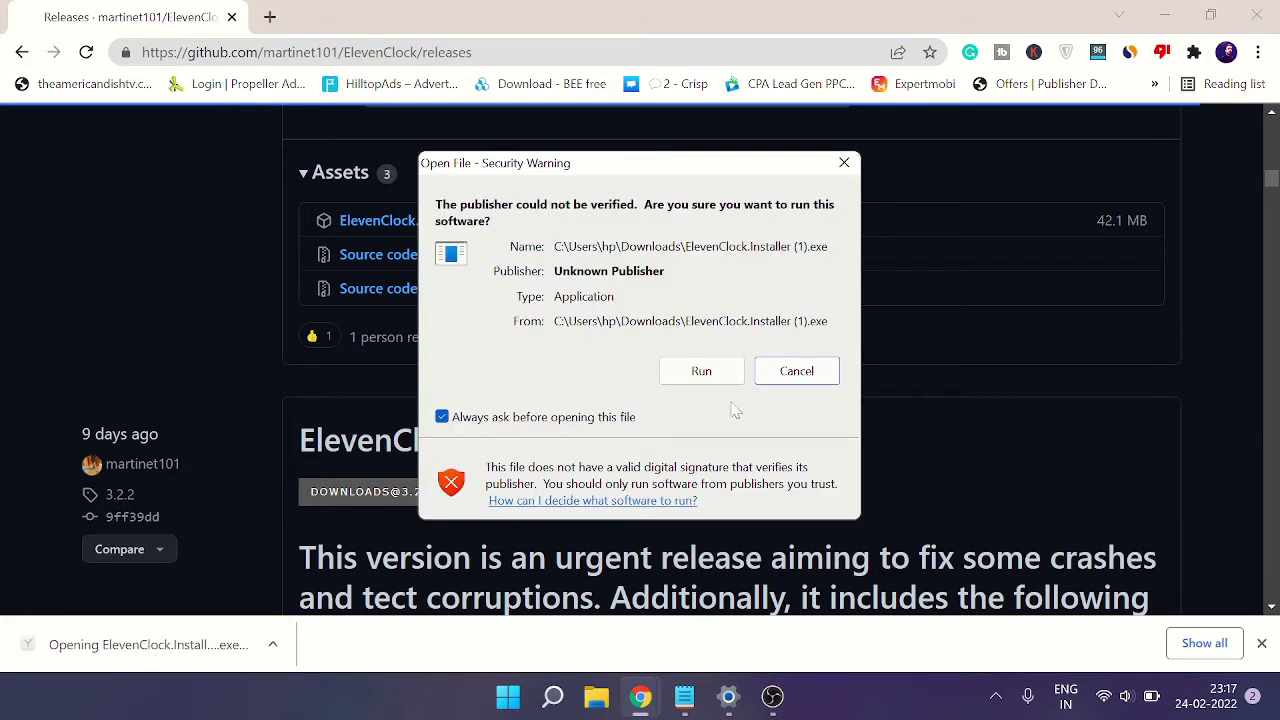
{"action": "left_click", "coordinate": [703, 371]}
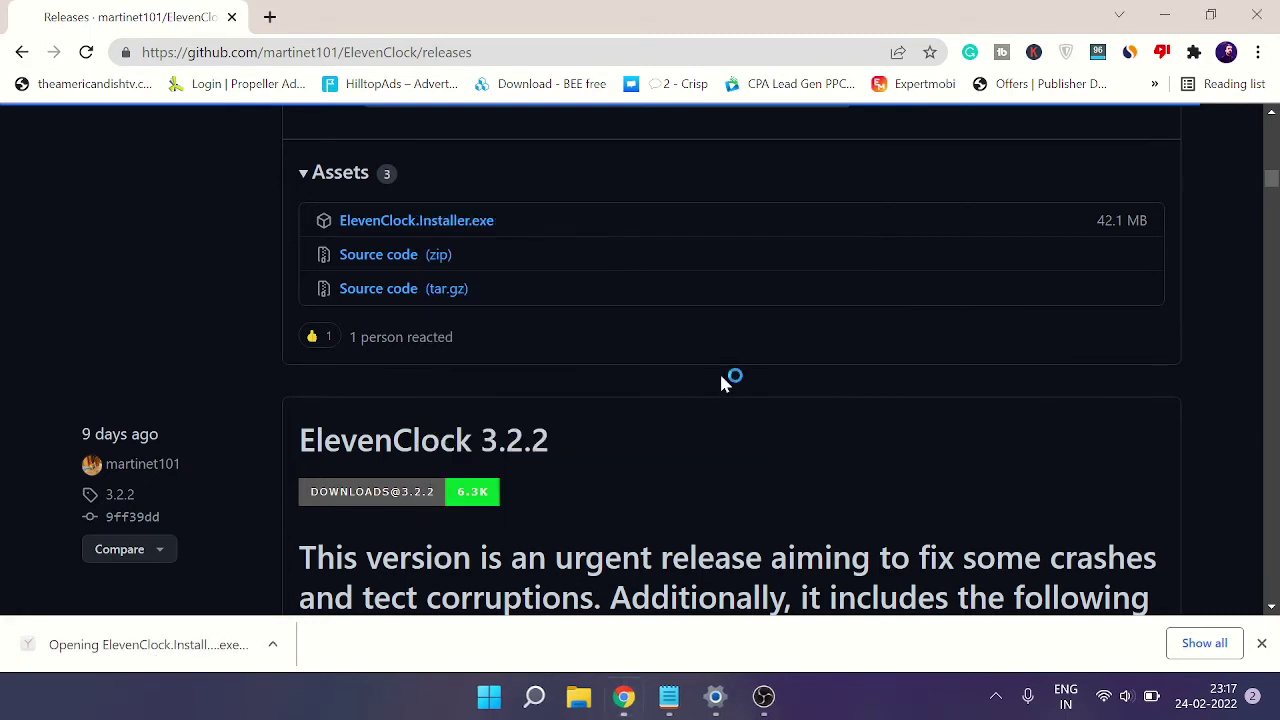
Step: Accept the license agreement, install ElevenClock, and finish the setup with Run ElevenClock.exe enabled
{"action": "left_click", "coordinate": [755, 502]}
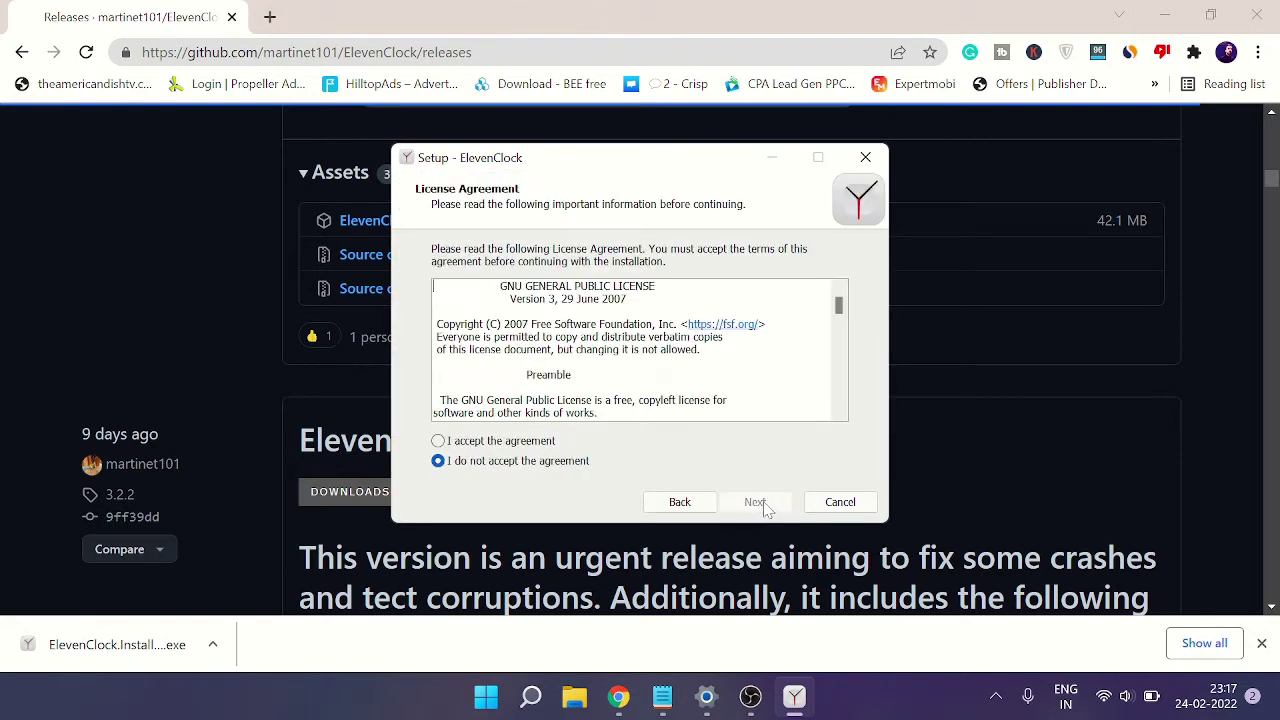
{"action": "left_click", "coordinate": [506, 449]}
{"action": "left_click", "coordinate": [757, 504]}
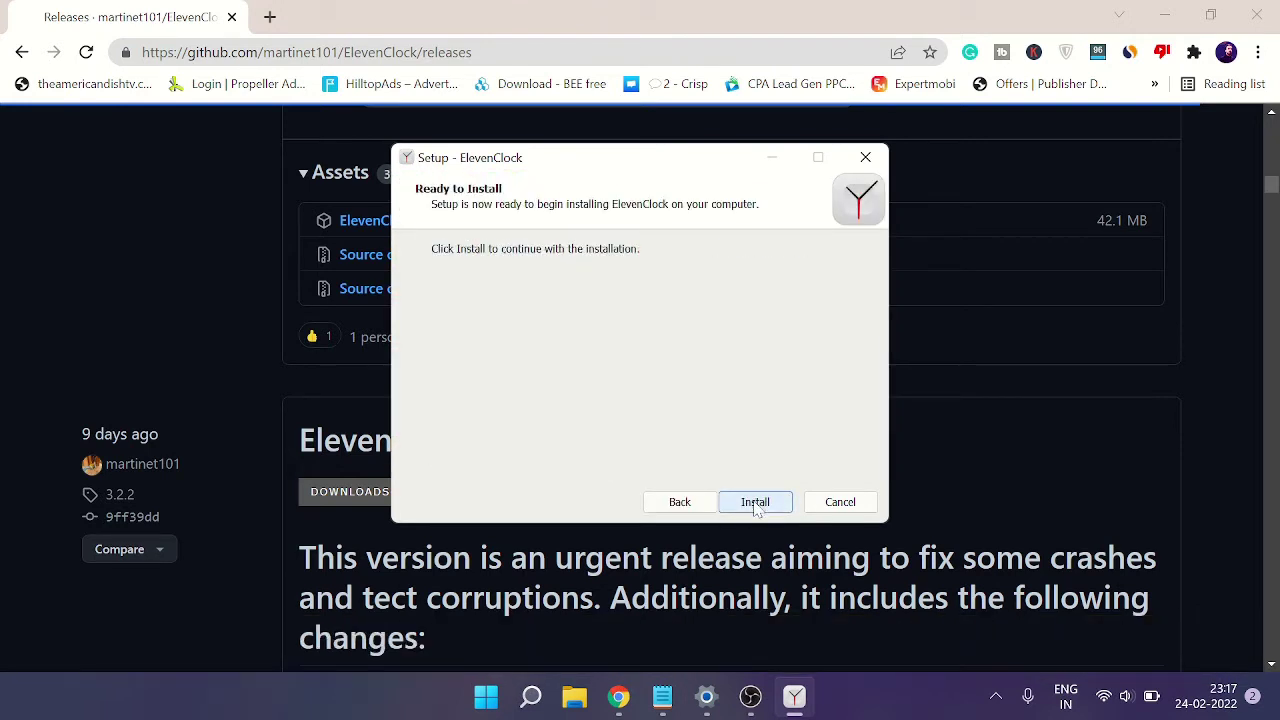
{"action": "left_click", "coordinate": [757, 505]}
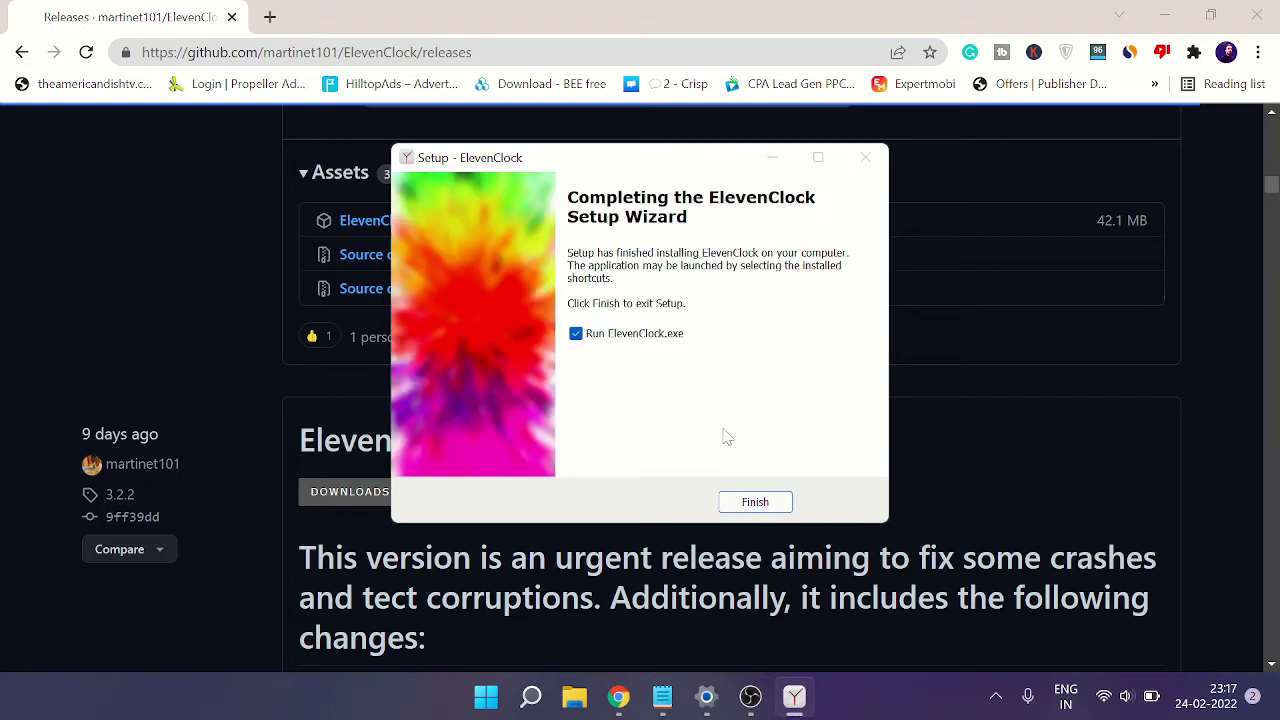
{"action": "left_click", "coordinate": [752, 504]}
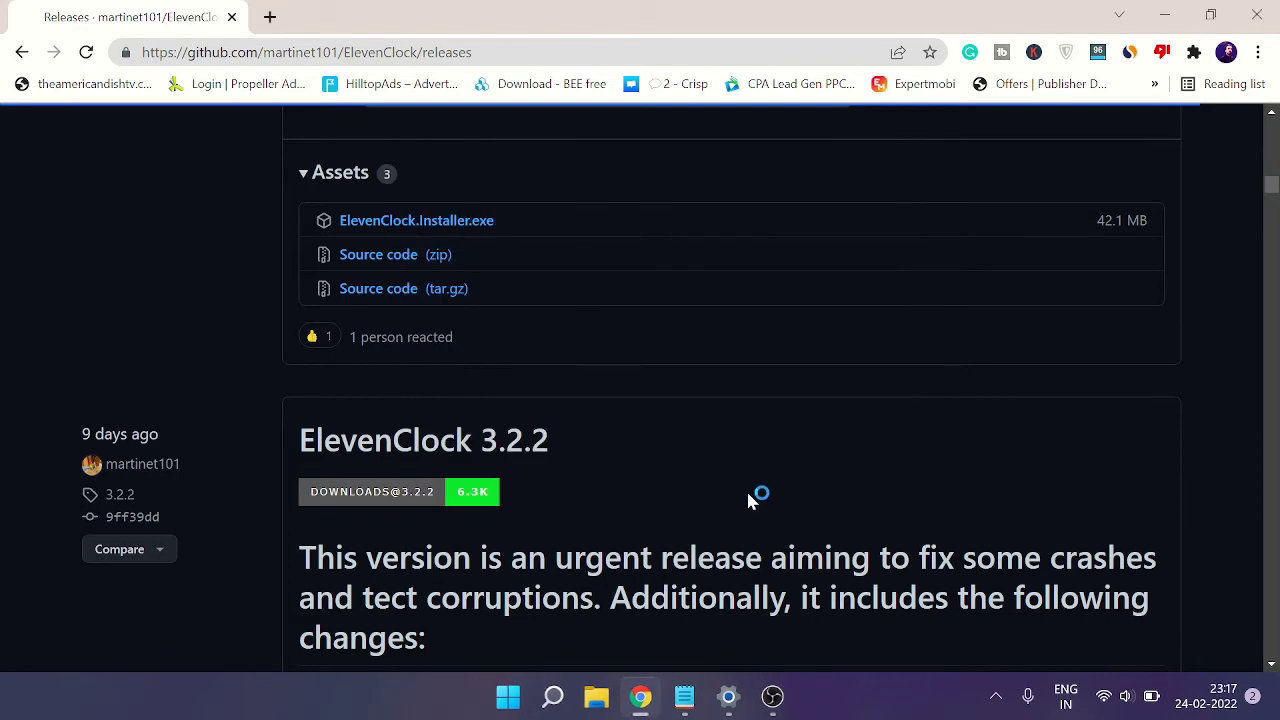
Step: Minimize the browser and open ElevenClock Settings from the hidden system tray icons
{"action": "left_click", "coordinate": [1165, 16]}
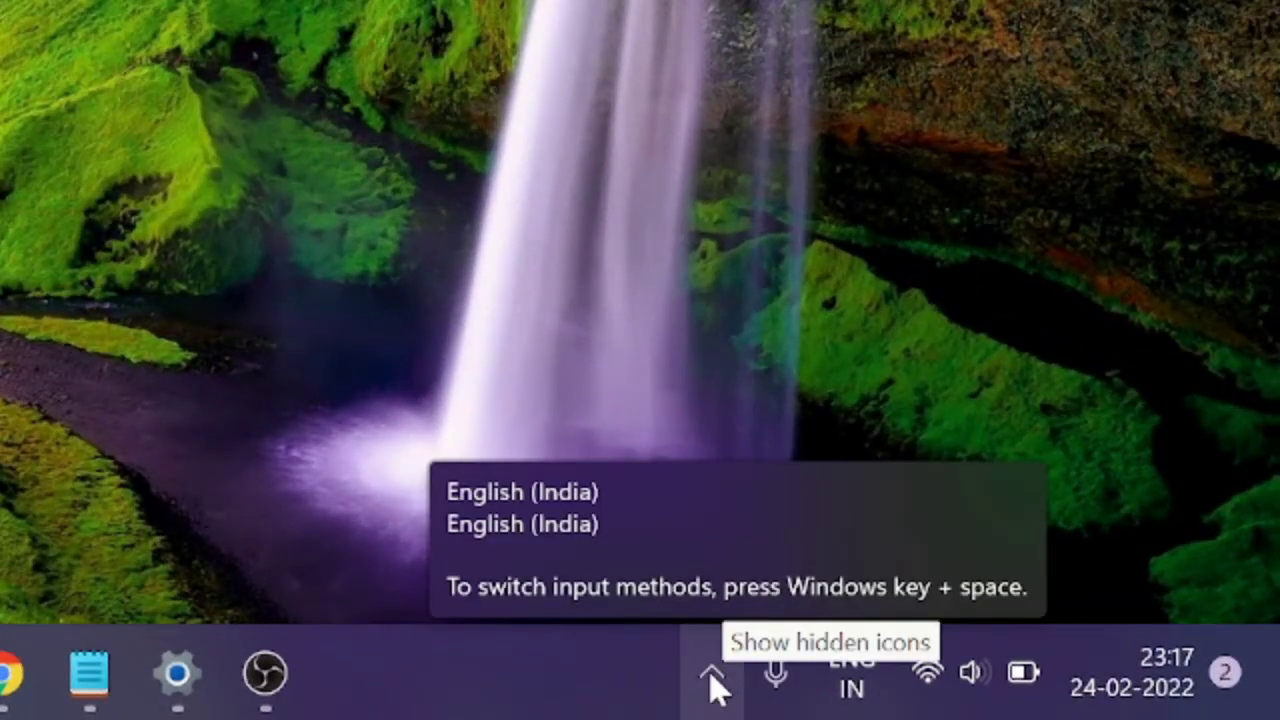
{"action": "left_click", "coordinate": [712, 675]}
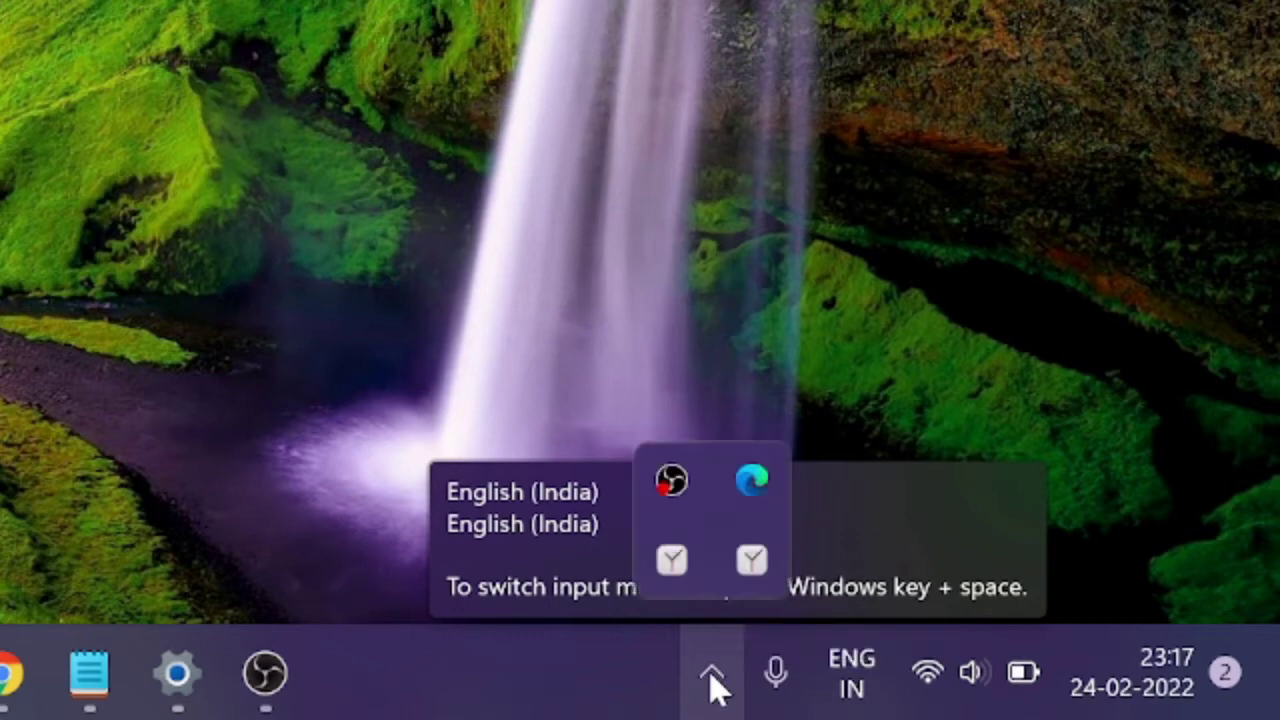
{"action": "right_click", "coordinate": [753, 570]}
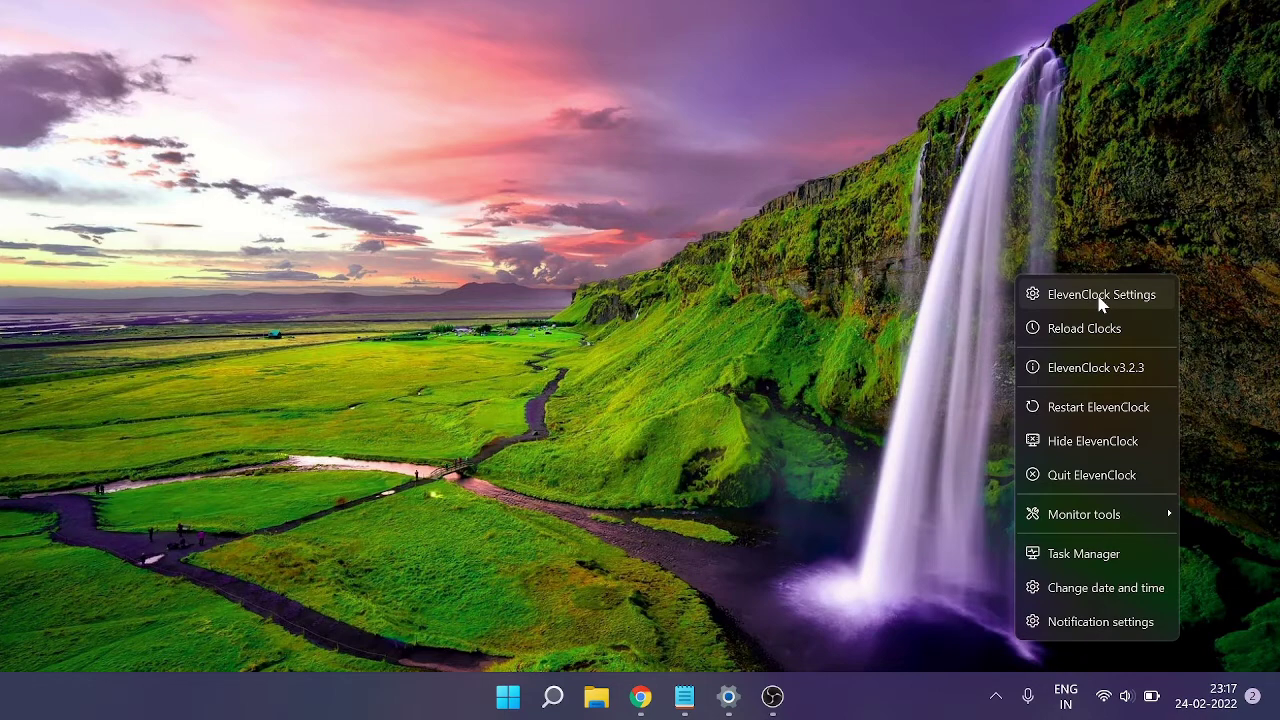
{"action": "left_click", "coordinate": [1101, 296]}
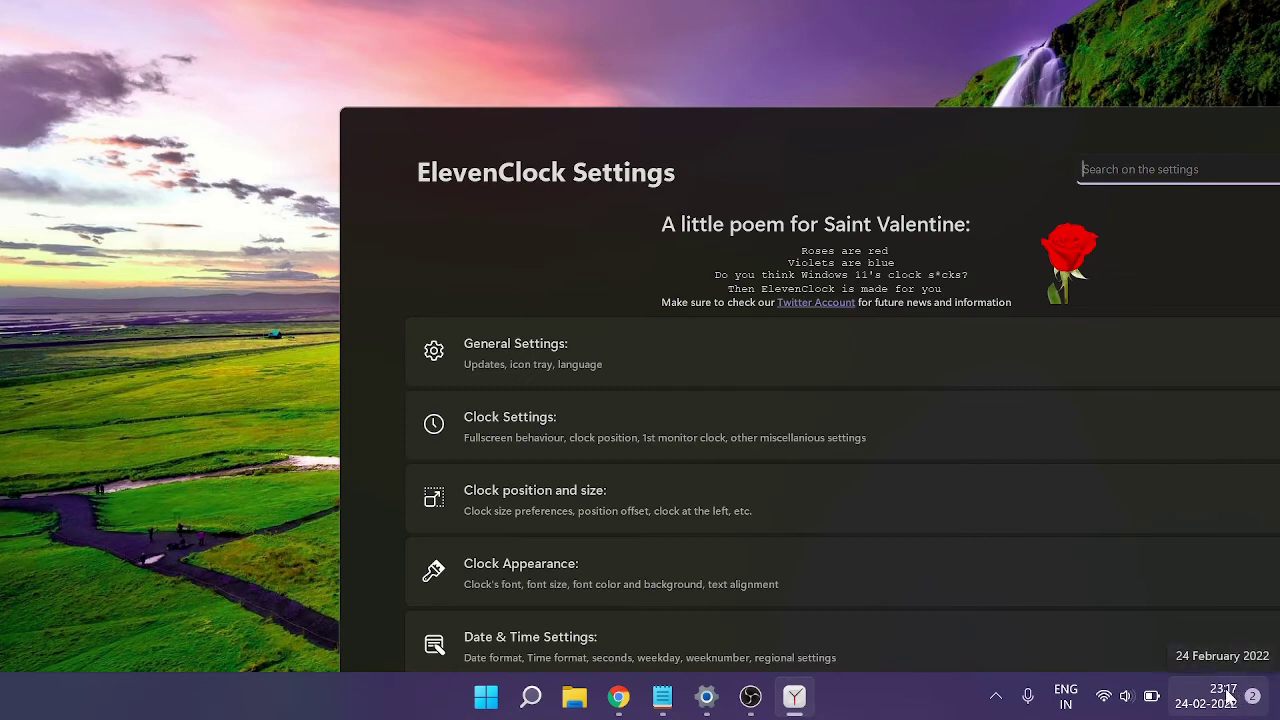
Step: Expand Date & Time Settings and enable showing seconds on the clock
{"action": "mouse_move", "coordinate": [1240, 700]}
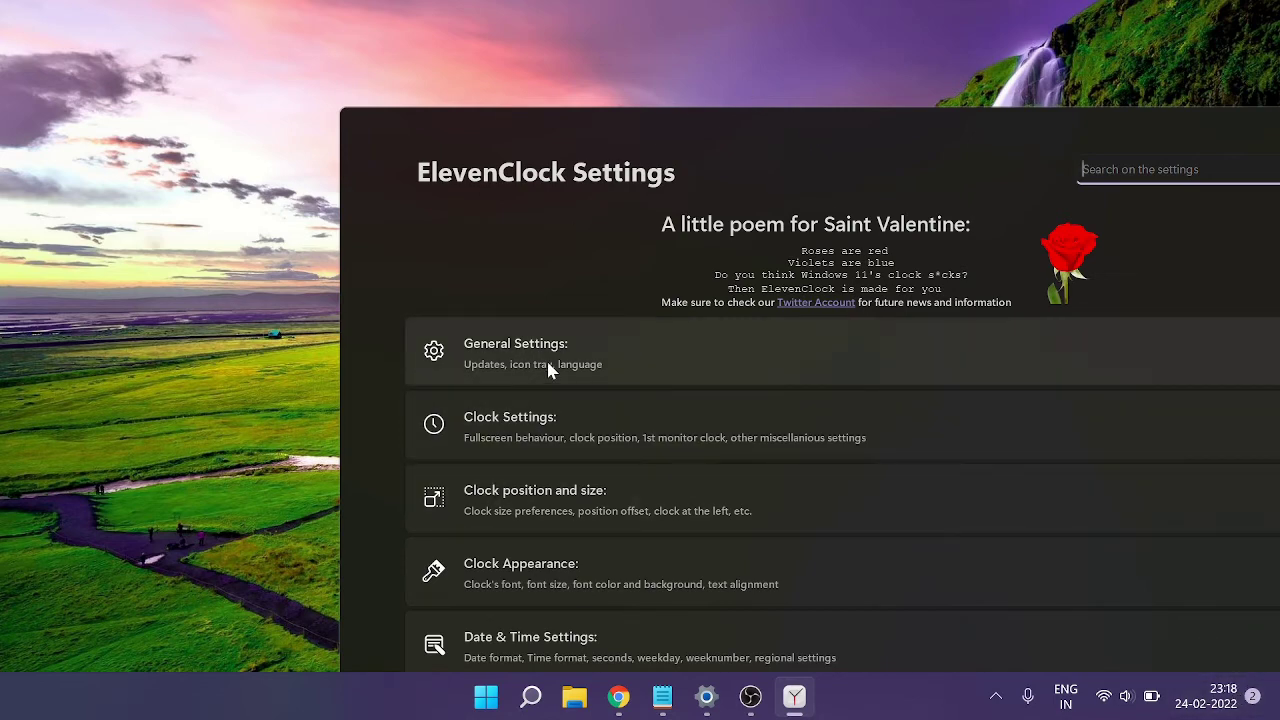
{"action": "scroll", "coordinate": [600, 405], "scroll_direction": "down", "scroll_amount": 3}
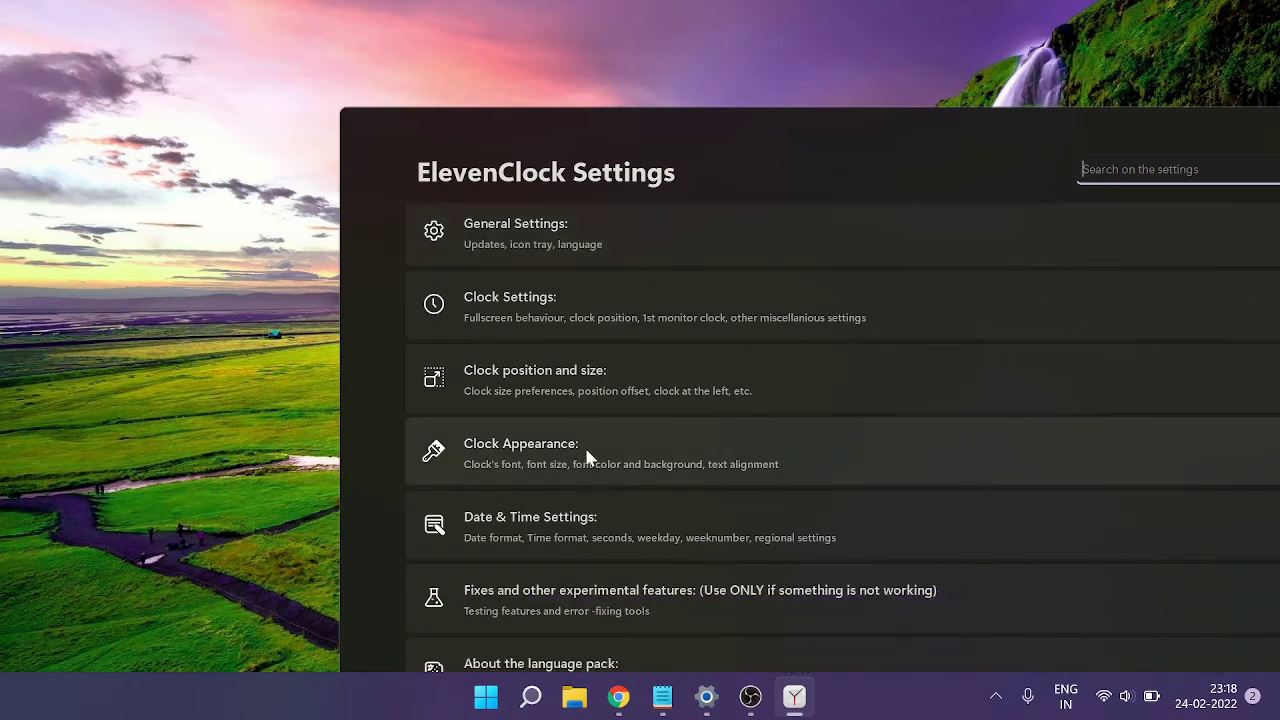
{"action": "left_click", "coordinate": [597, 522]}
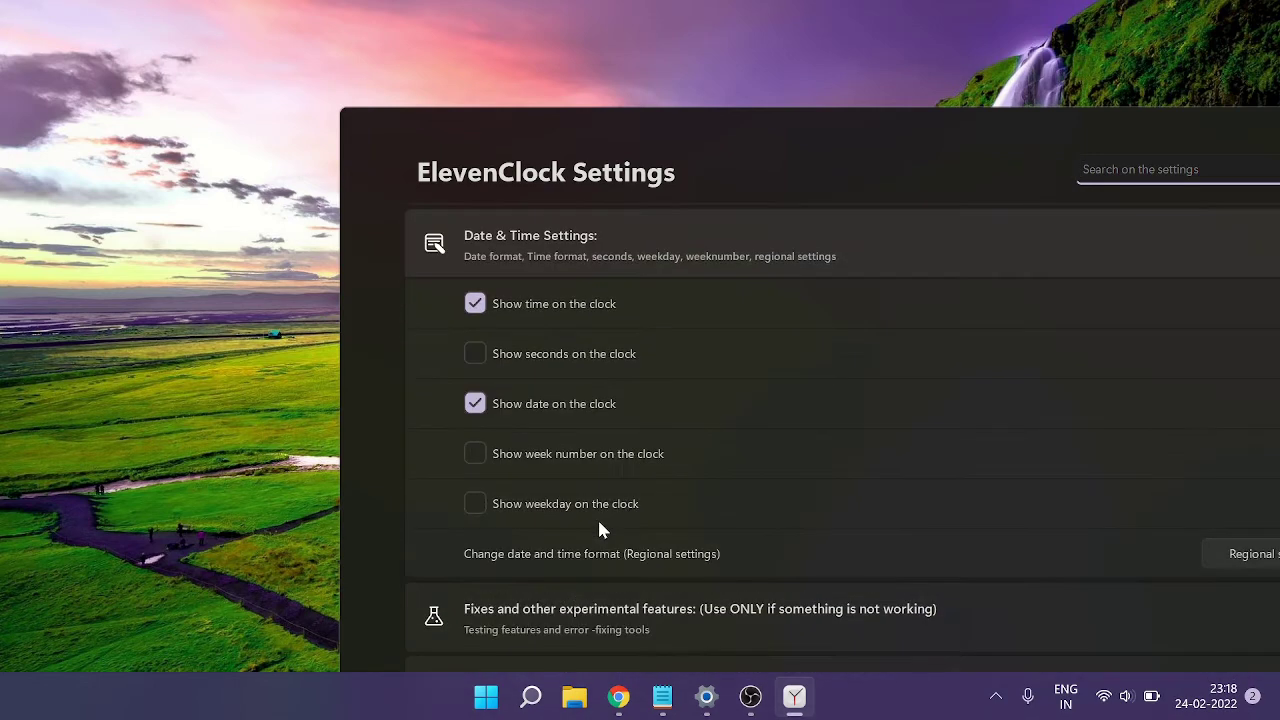
{"action": "scroll", "coordinate": [618, 414], "scroll_direction": "up", "scroll_amount": 2}
{"action": "scroll", "coordinate": [618, 424], "scroll_direction": "up", "scroll_amount": 1}
{"action": "scroll", "coordinate": [650, 418], "scroll_direction": "down", "scroll_amount": 2}
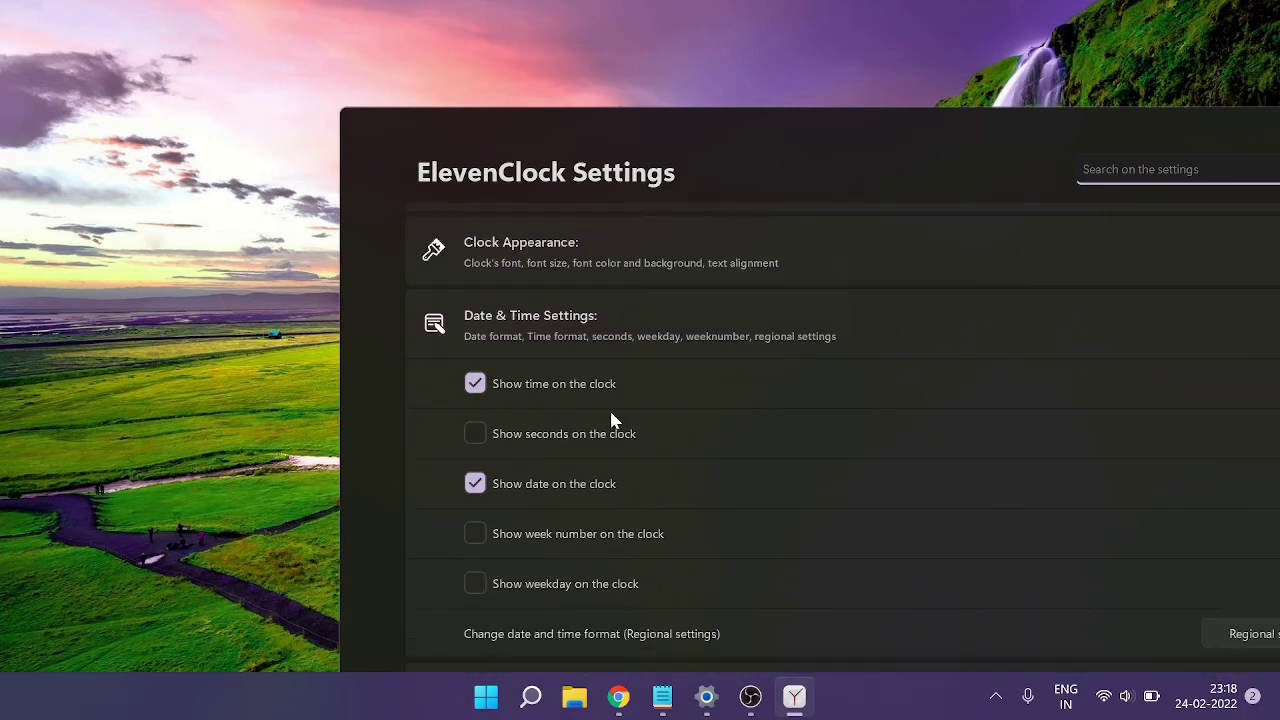
{"action": "scroll", "coordinate": [528, 400], "scroll_direction": "down", "scroll_amount": 1}
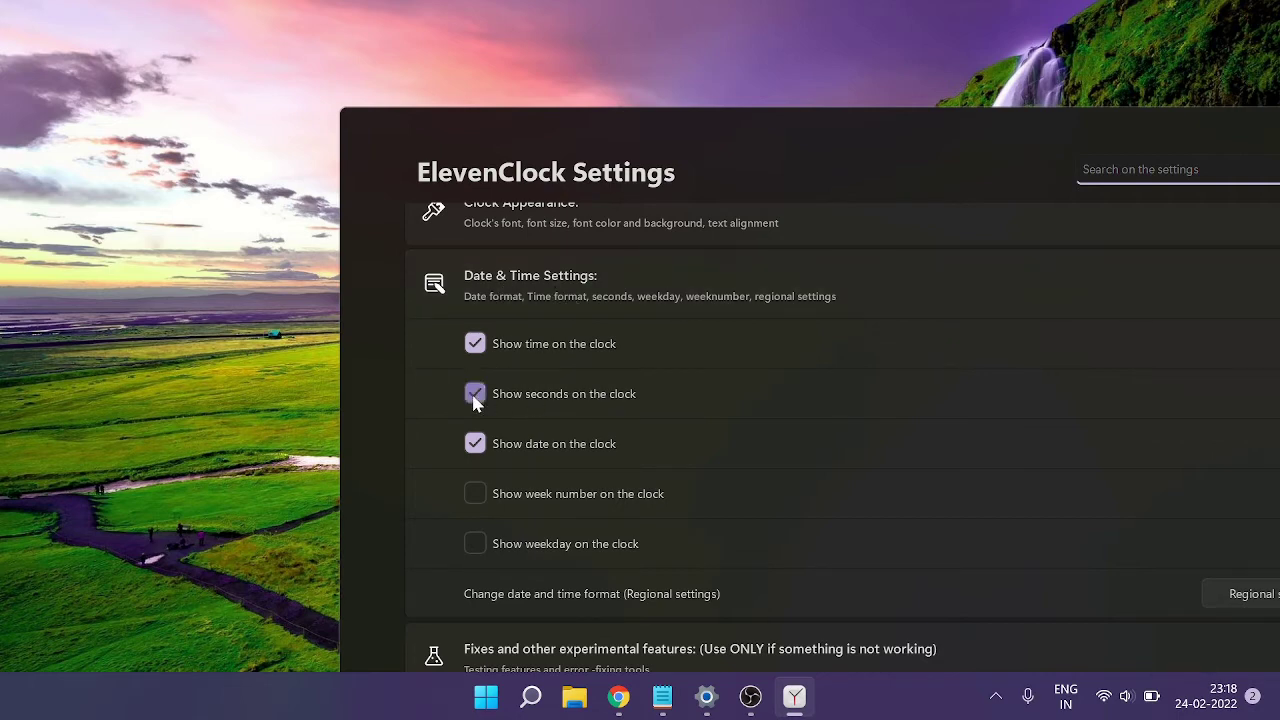
Step: Expand Clock Settings and enable showing the clock on the primary screen
{"action": "scroll", "coordinate": [585, 410], "scroll_direction": "up", "scroll_amount": 4}
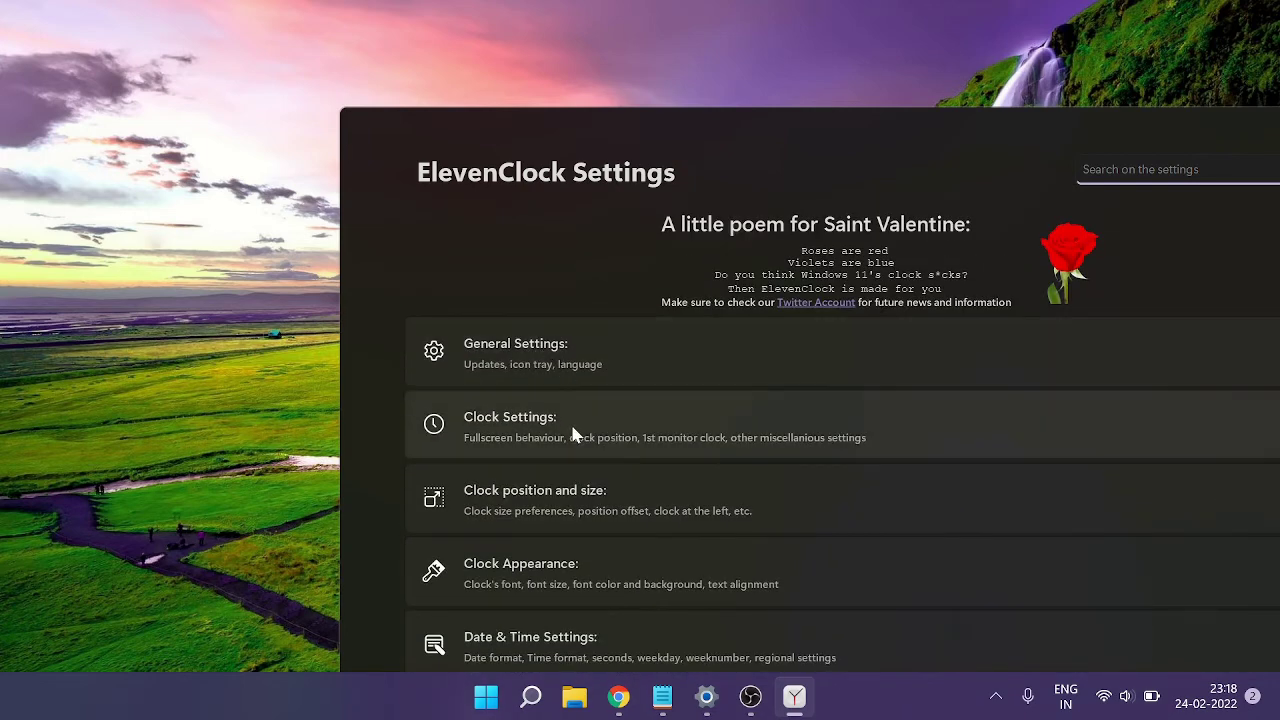
{"action": "left_click", "coordinate": [574, 437]}
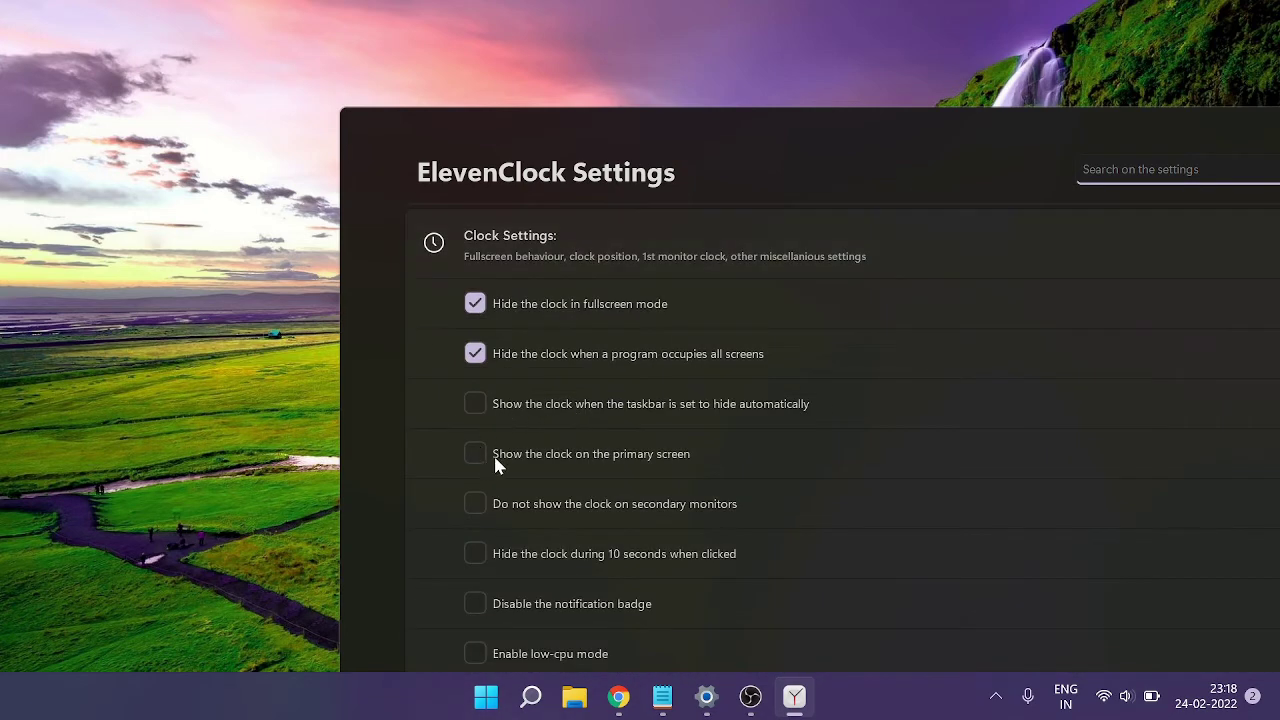
{"action": "left_click", "coordinate": [481, 460]}
{"action": "left_click", "coordinate": [472, 455]}
Step: Look over the remaining clock options, move the ElevenClock Settings window fully into view, and close it
{"action": "scroll", "coordinate": [622, 454], "scroll_direction": "down", "scroll_amount": 3}
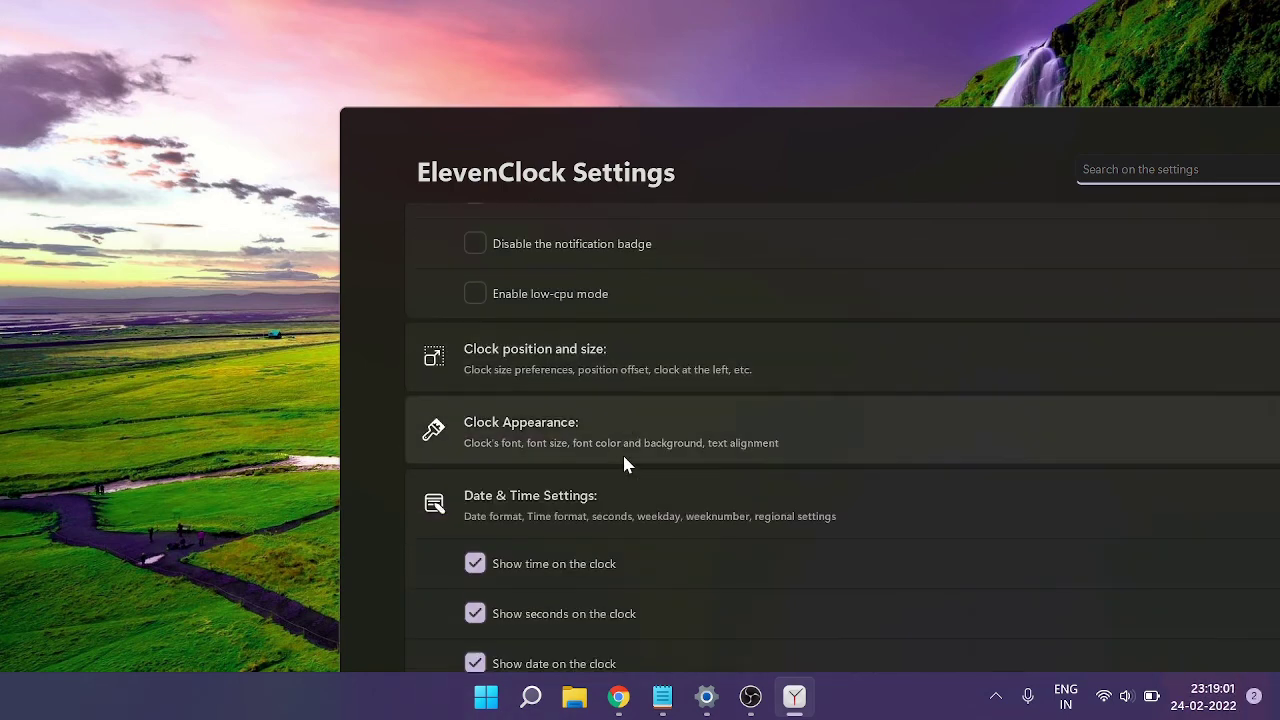
{"action": "scroll", "coordinate": [623, 458], "scroll_direction": "down", "scroll_amount": 1}
{"action": "scroll", "coordinate": [557, 458], "scroll_direction": "down", "scroll_amount": 2}
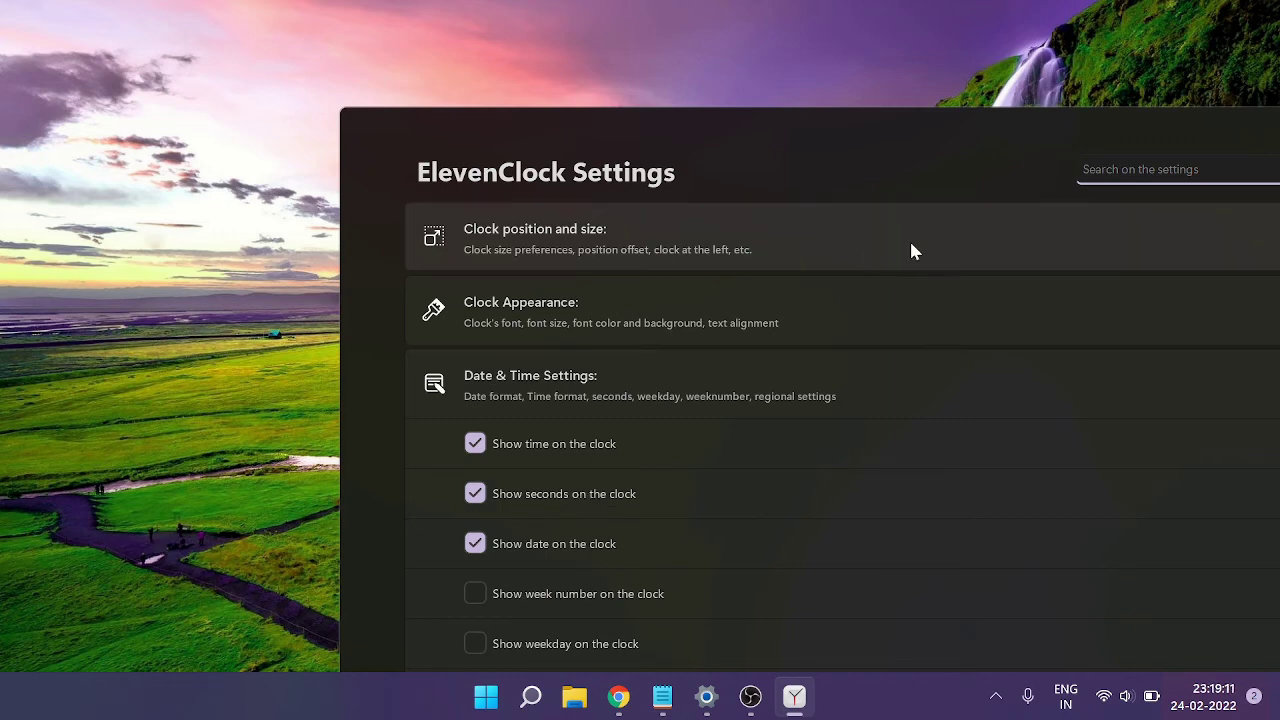
{"action": "left_click_drag", "start_coordinate": [1091, 143], "coordinate": [765, 143]}
{"action": "left_click", "coordinate": [1103, 136]}
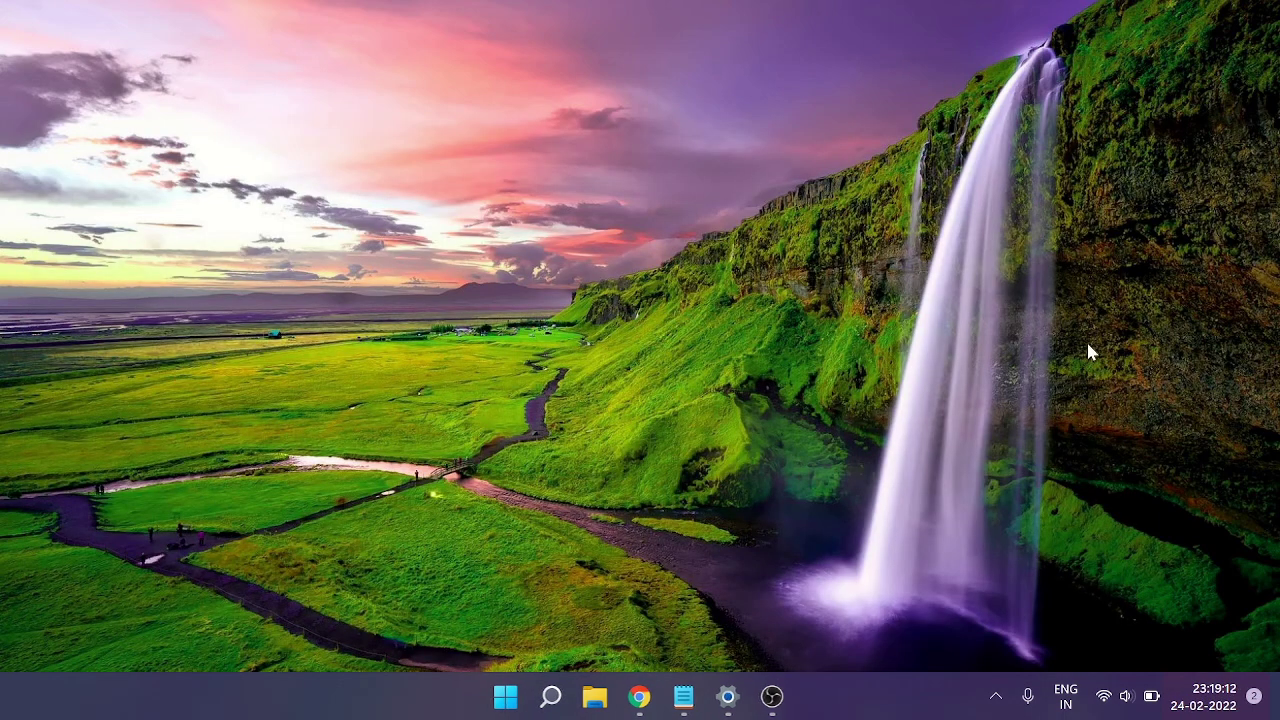